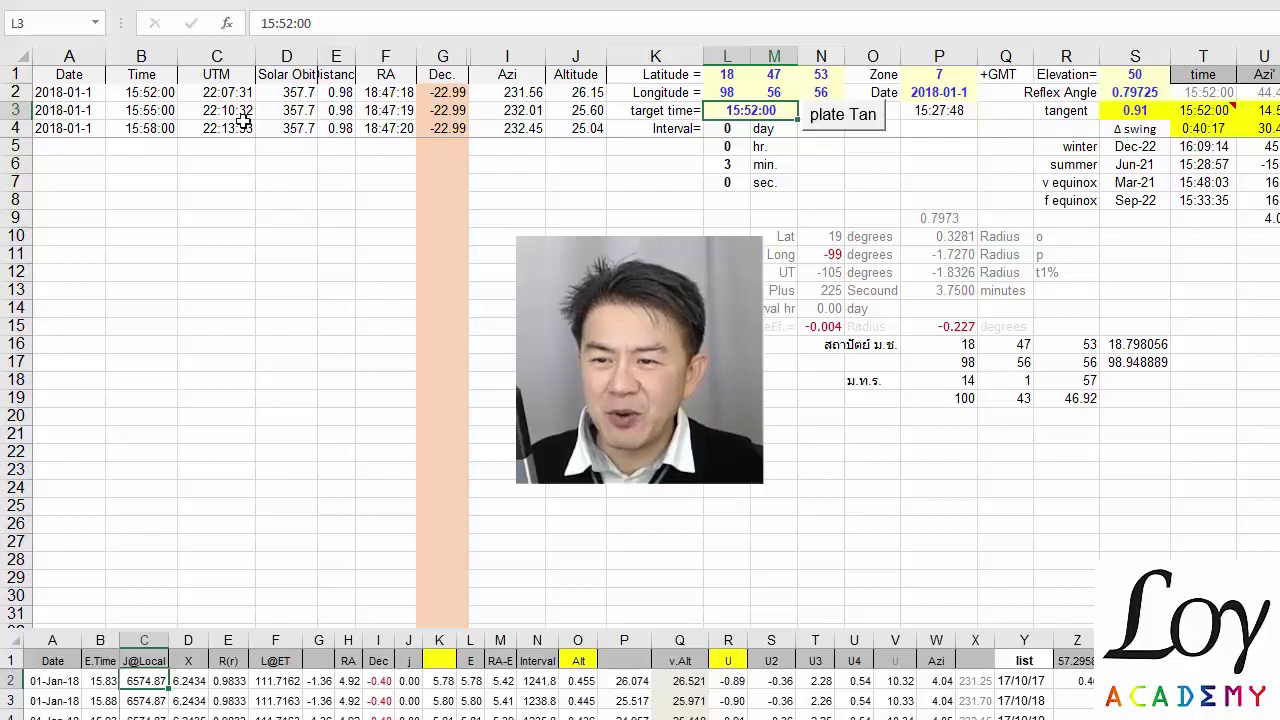
- Inspect the formulas in the first tracking row, from UTM through azimuth and altitude, and the Reflex Angle formula
click(222, 90)
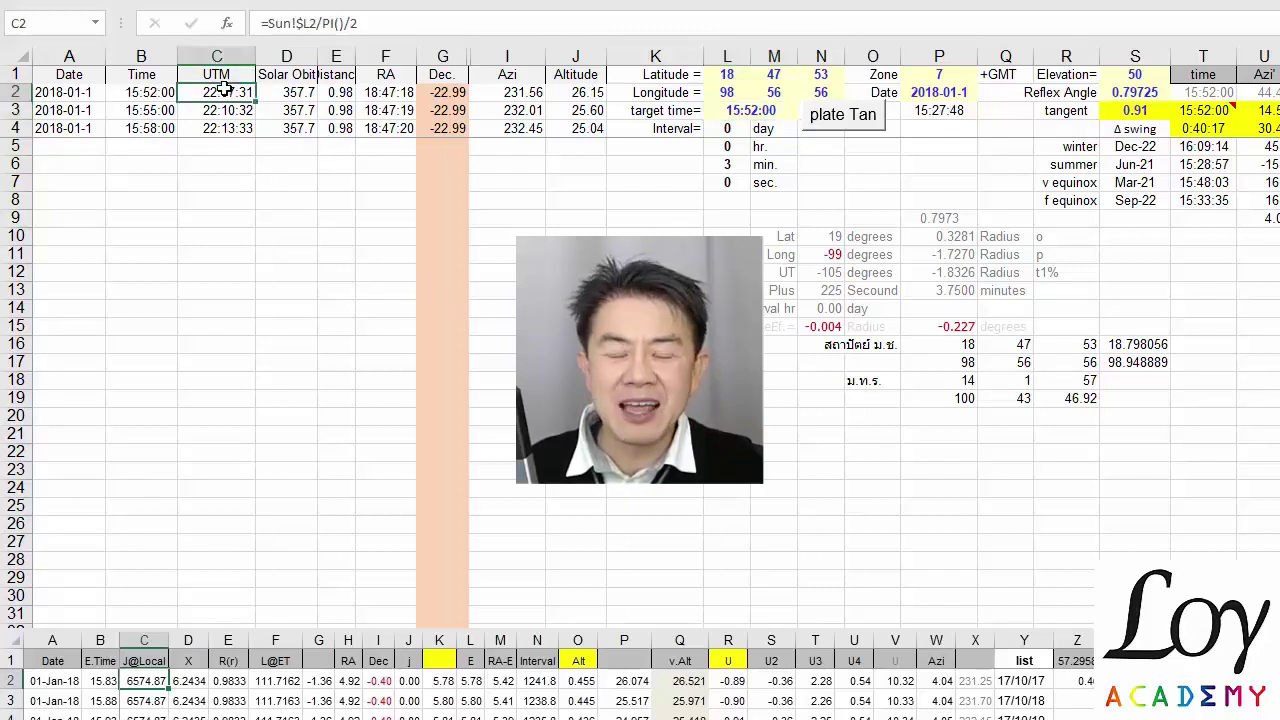
click(275, 90)
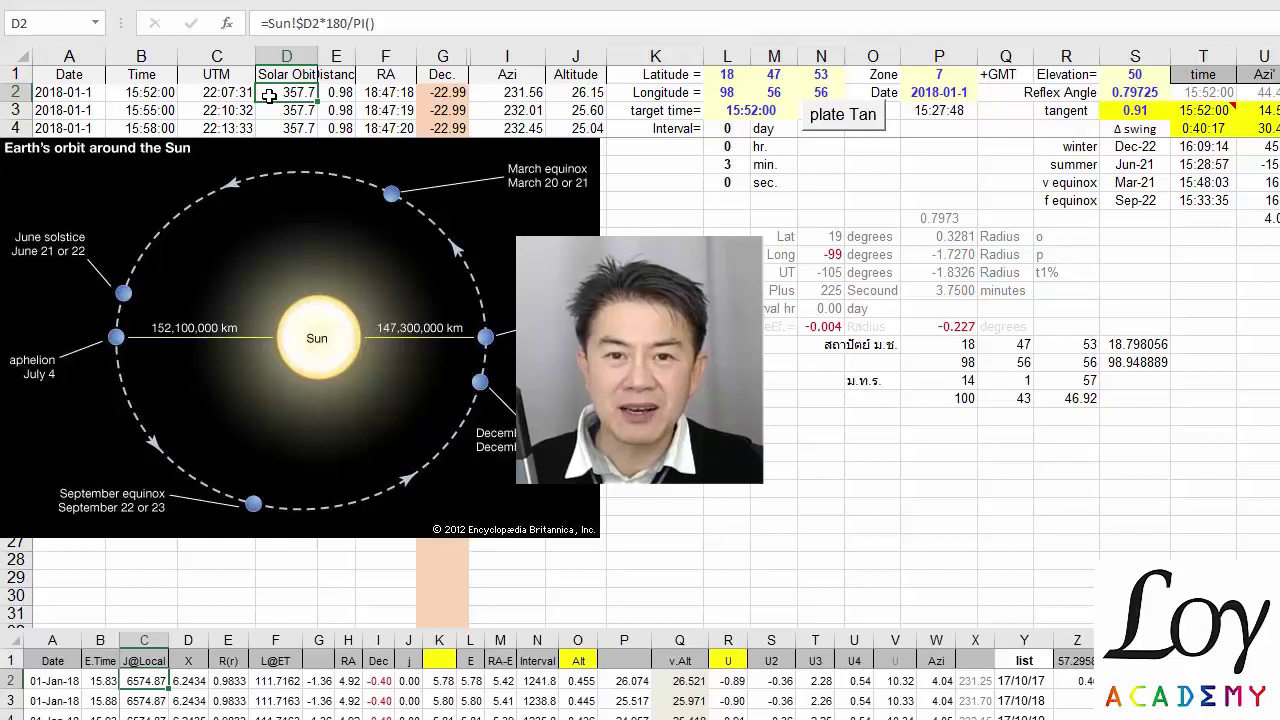
click(325, 93)
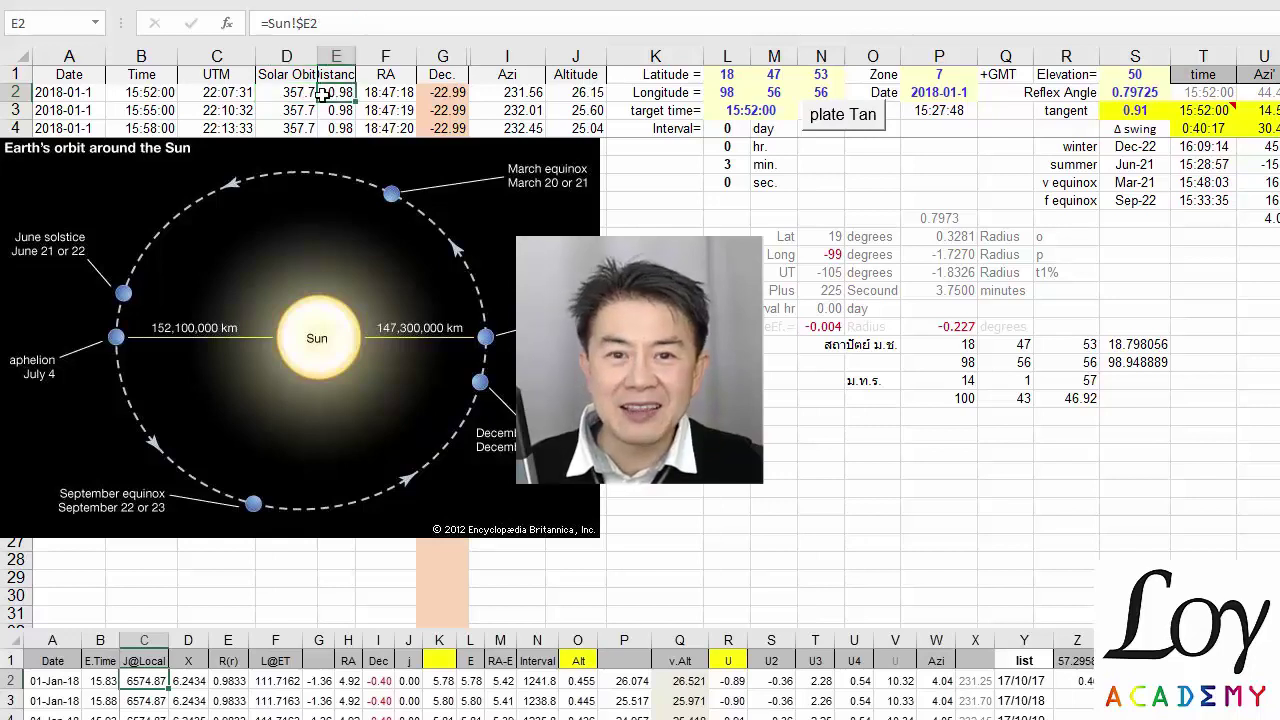
click(390, 93)
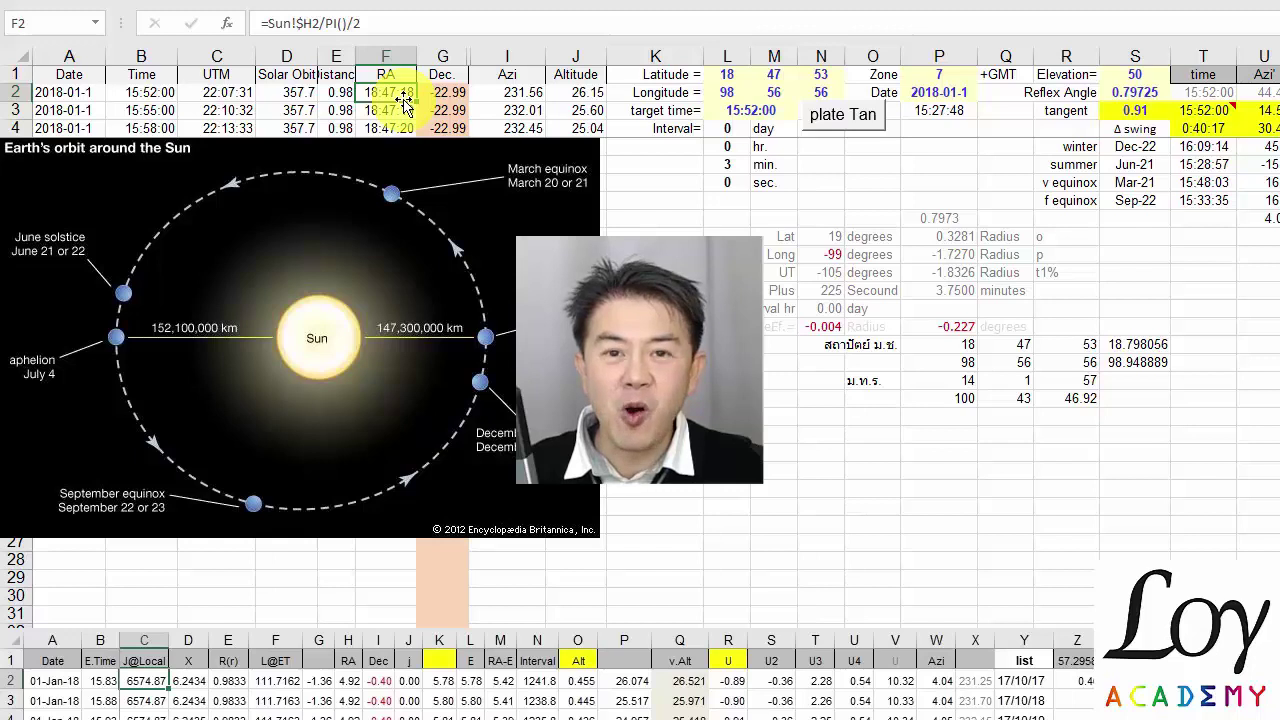
click(491, 91)
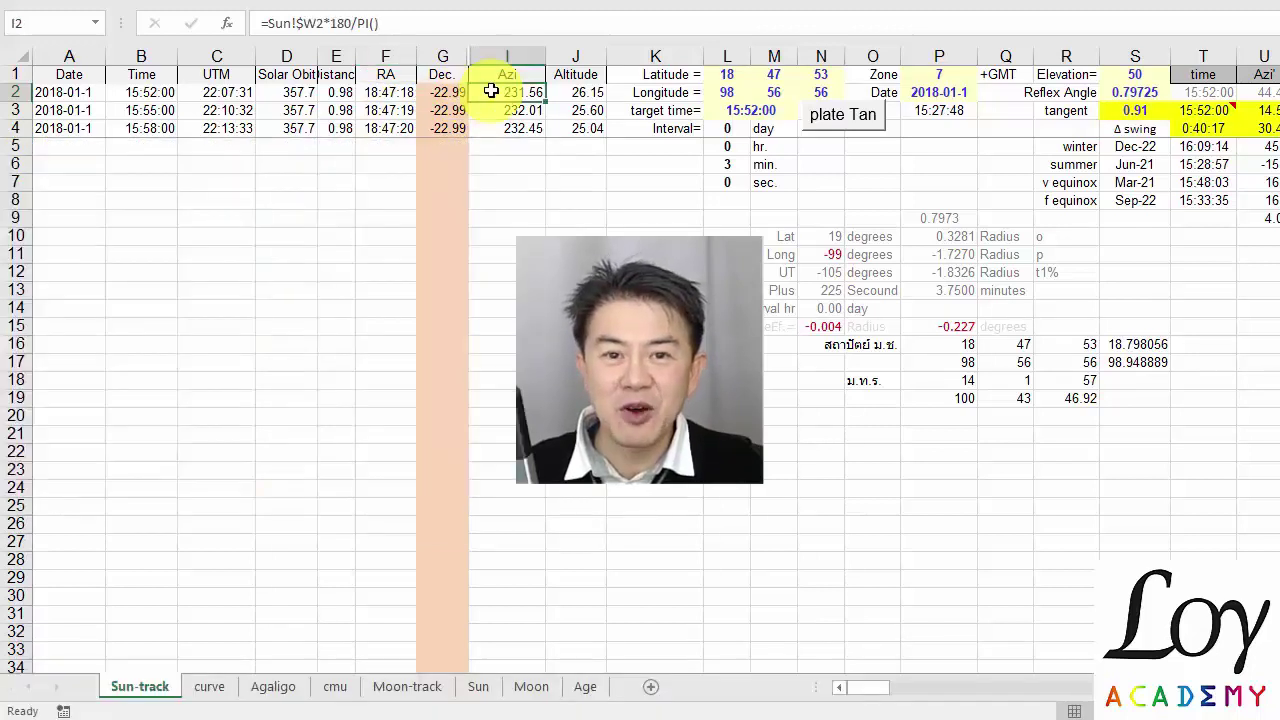
click(559, 94)
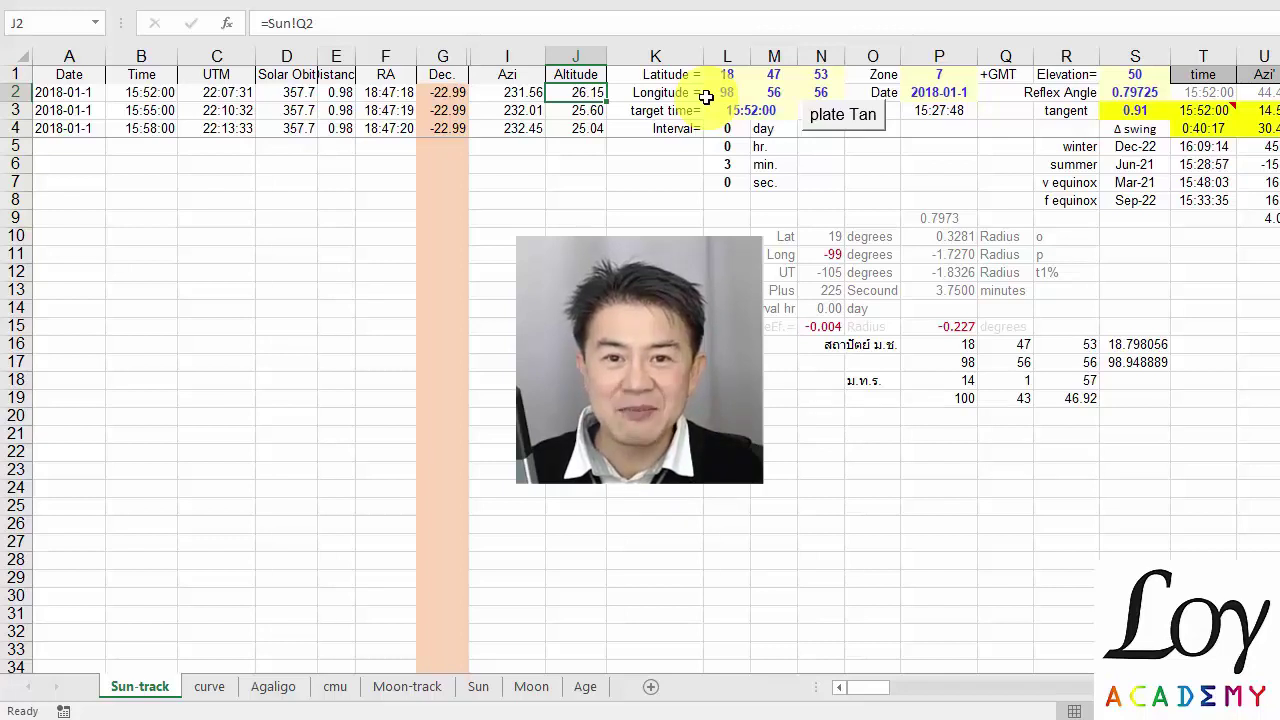
click(1102, 92)
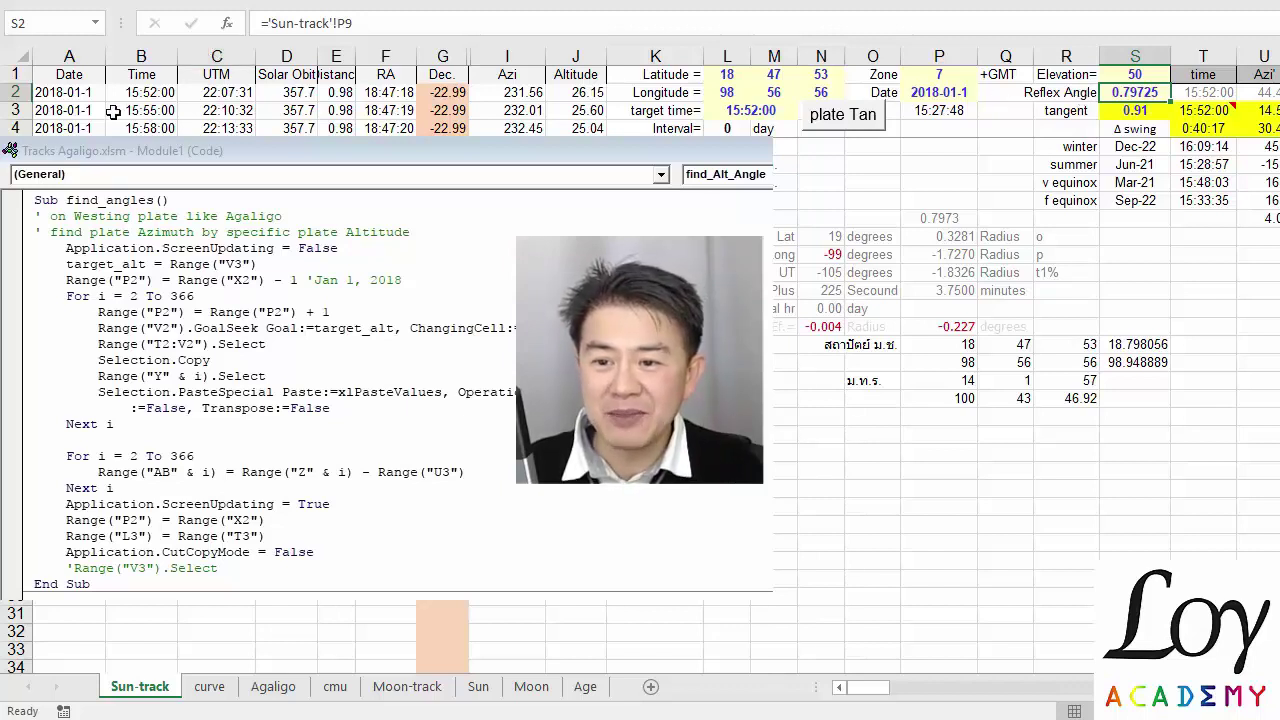
- Select the first row's date, time and UTM values, and review the find_Alt_Angle macro code
click(75, 93)
drag(75, 93, 210, 98)
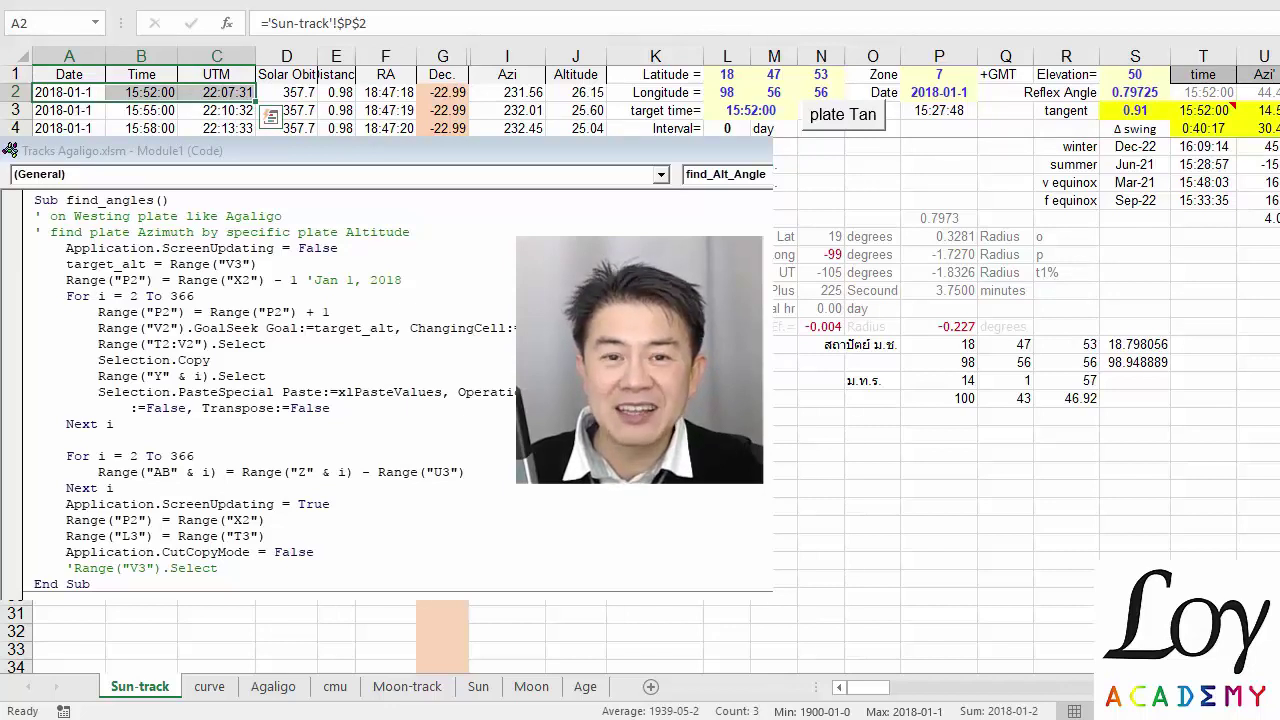
key(alt+F11)
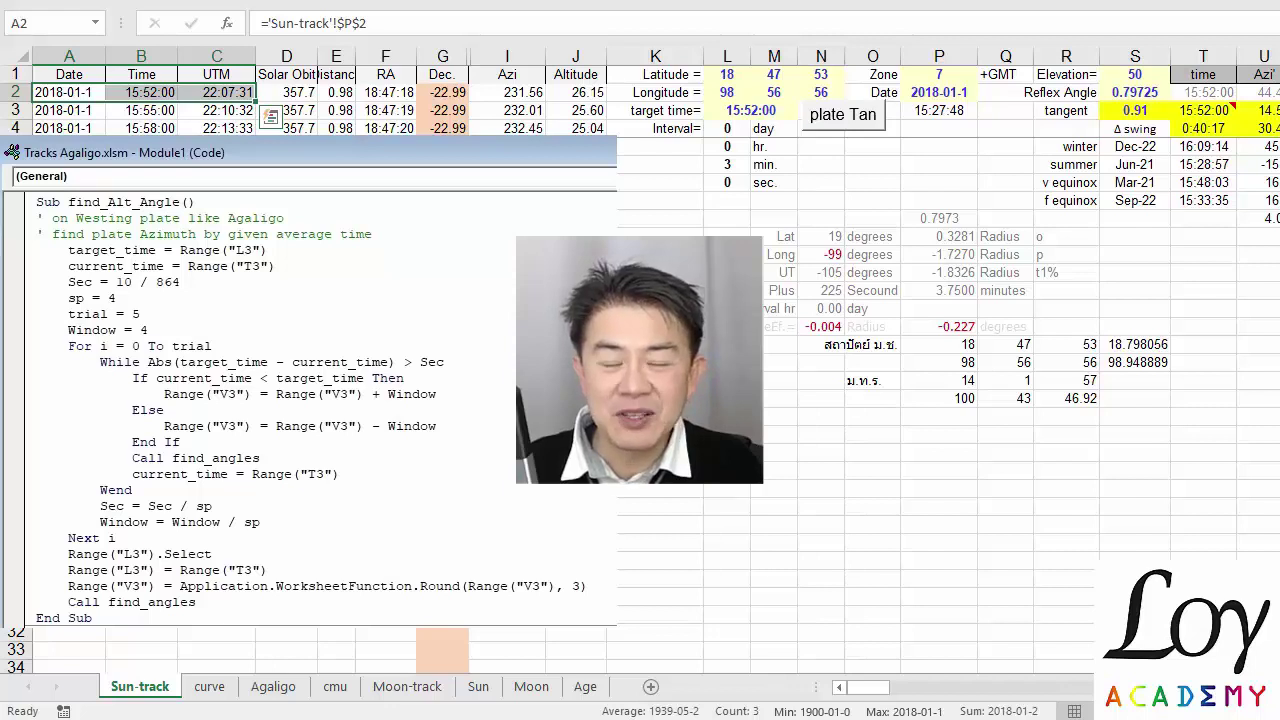
key(alt+F11)
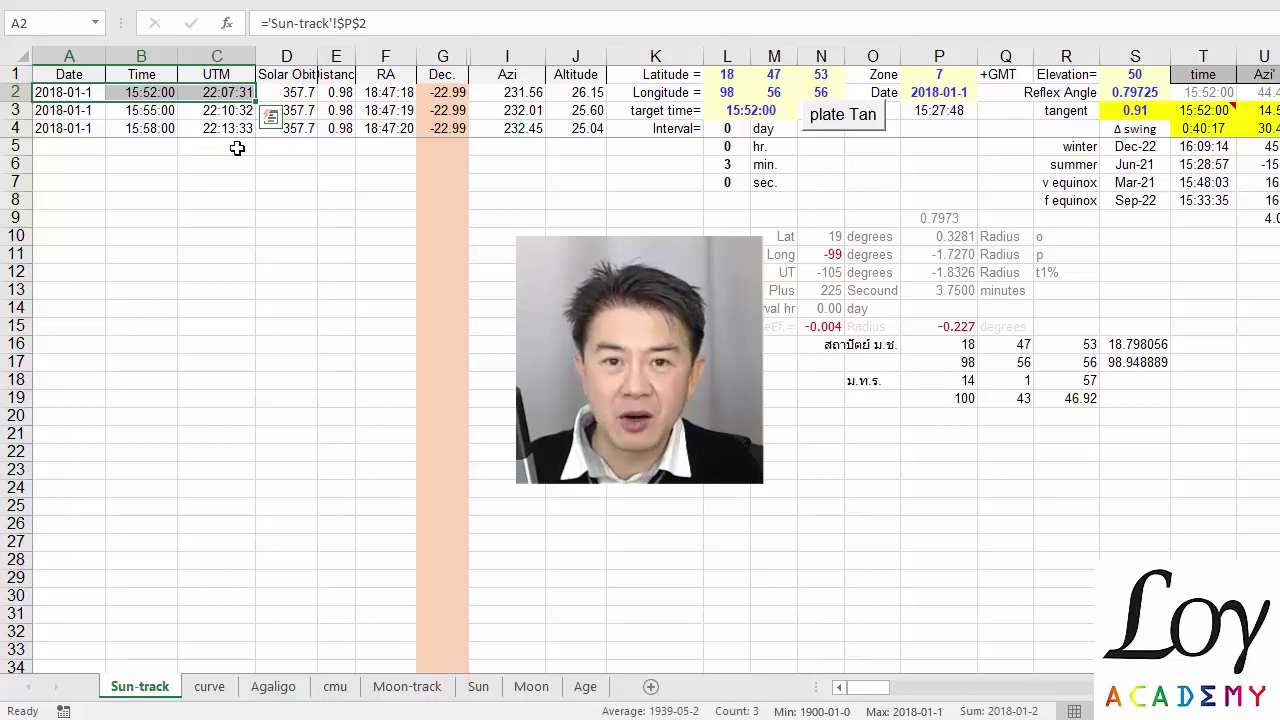
- Inspect the plate altitude value in V3 under Alt' without changing it
key(ctrl+q)
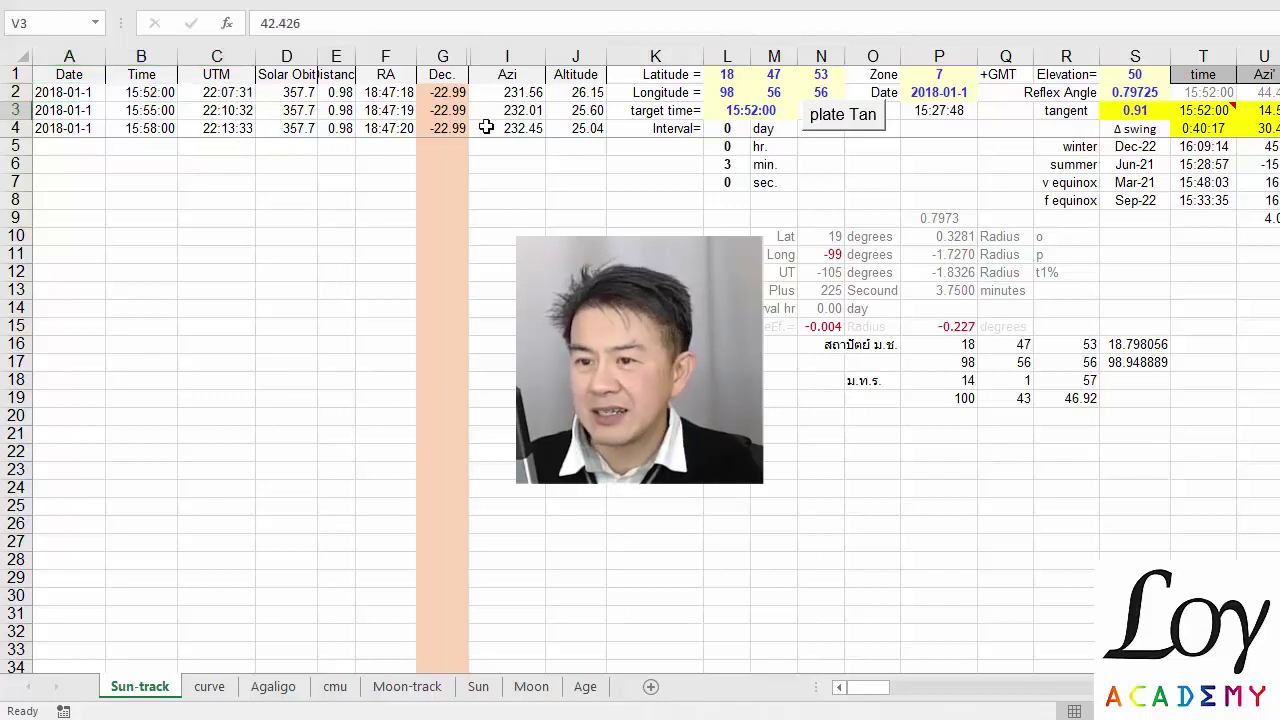
click(307, 28)
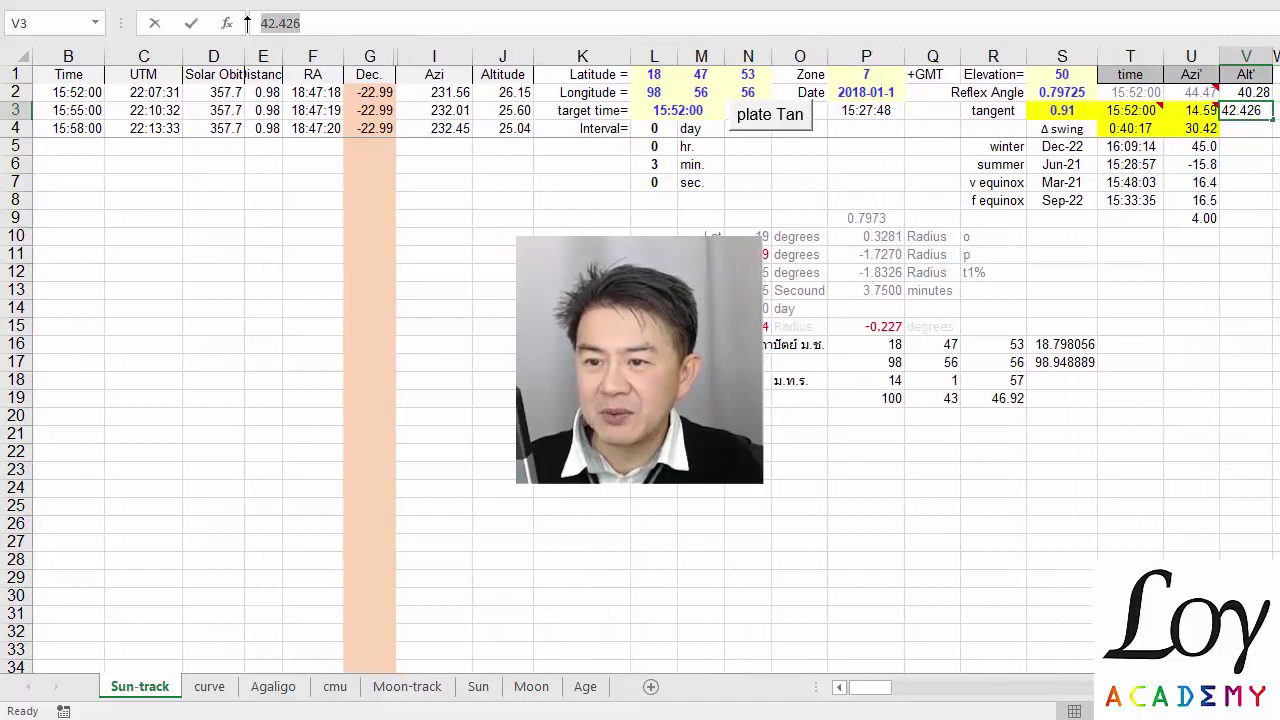
click(1190, 110)
click(1258, 110)
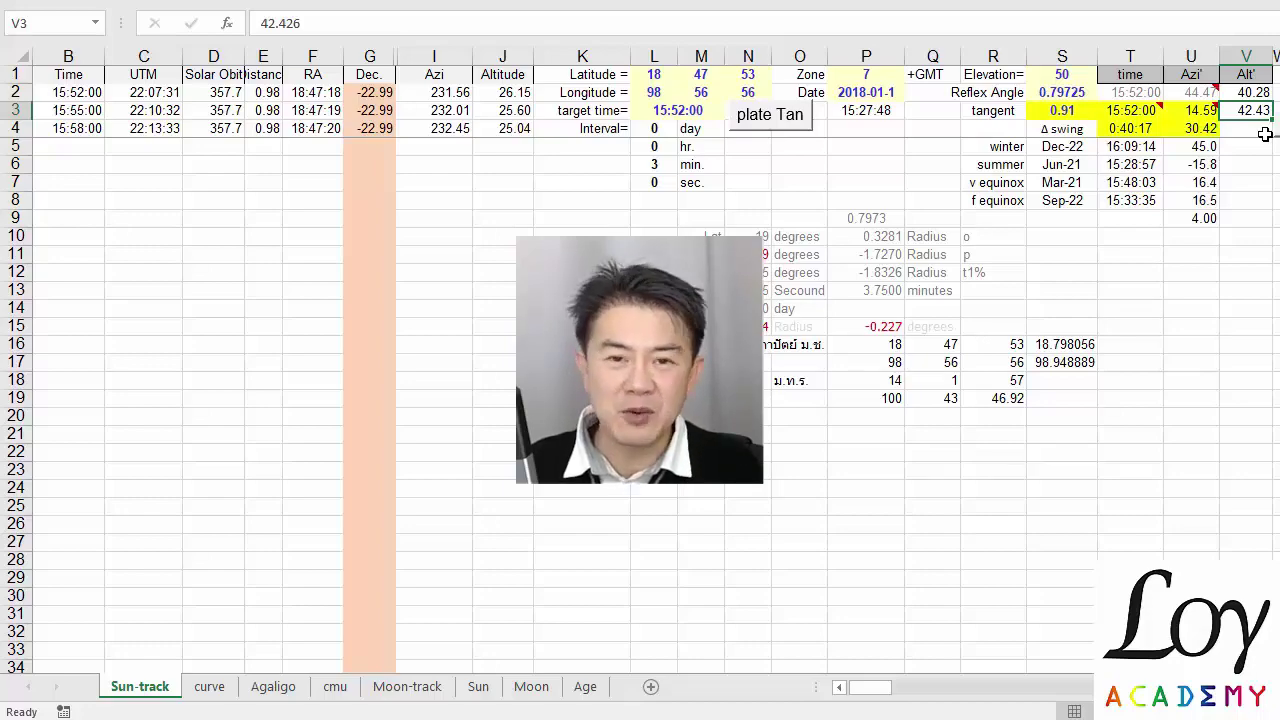
- Examine the winter and summer rows' date, time and azimuth formulas, including both azimuth extremes together
click(1191, 128)
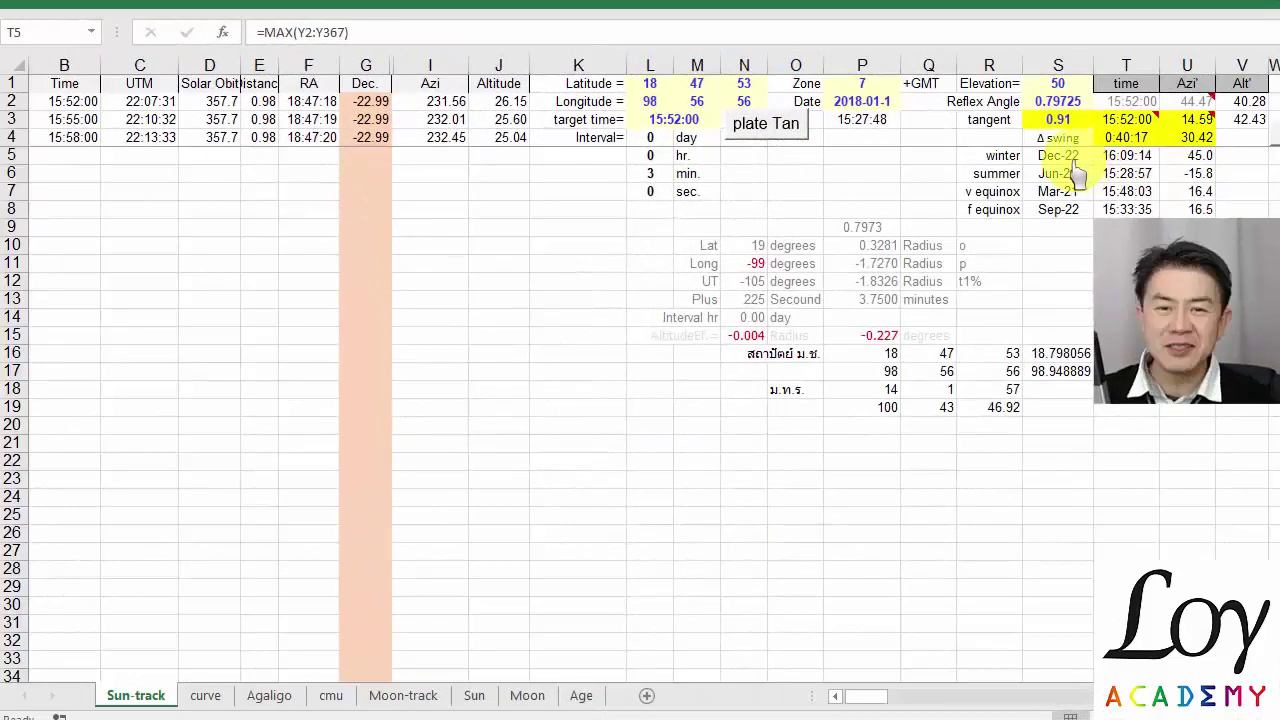
click(1068, 162)
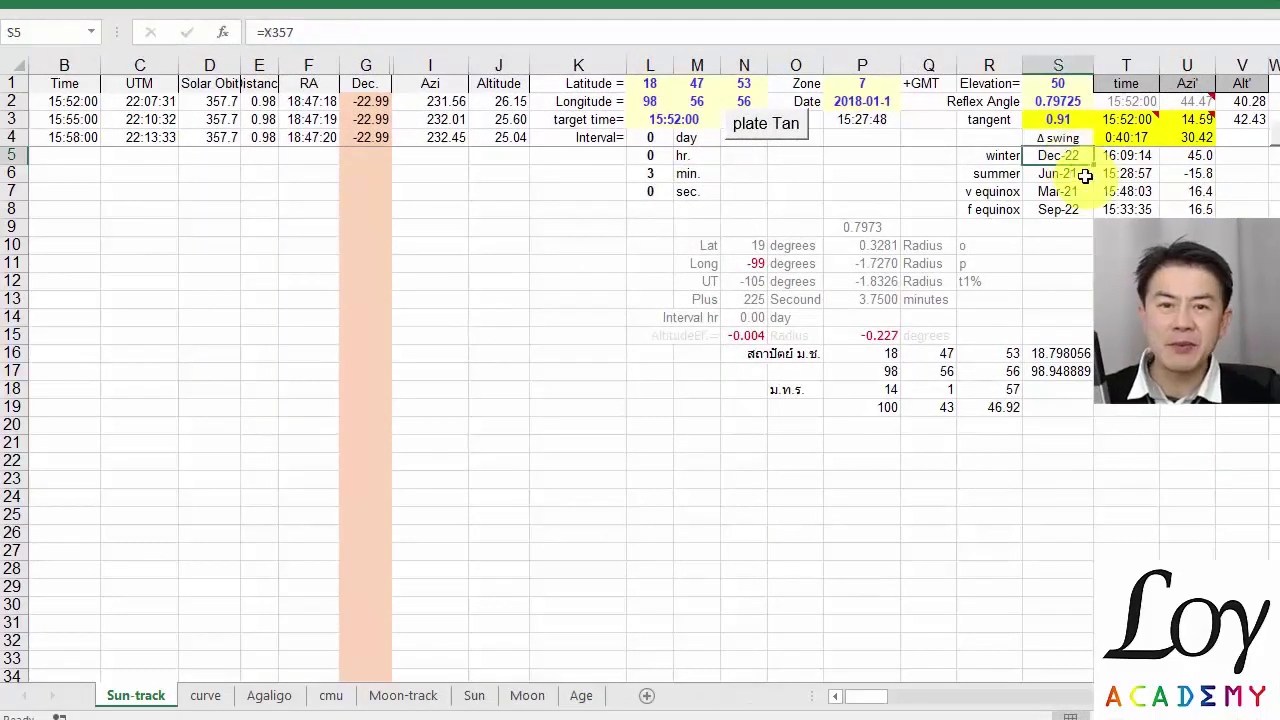
click(1163, 163)
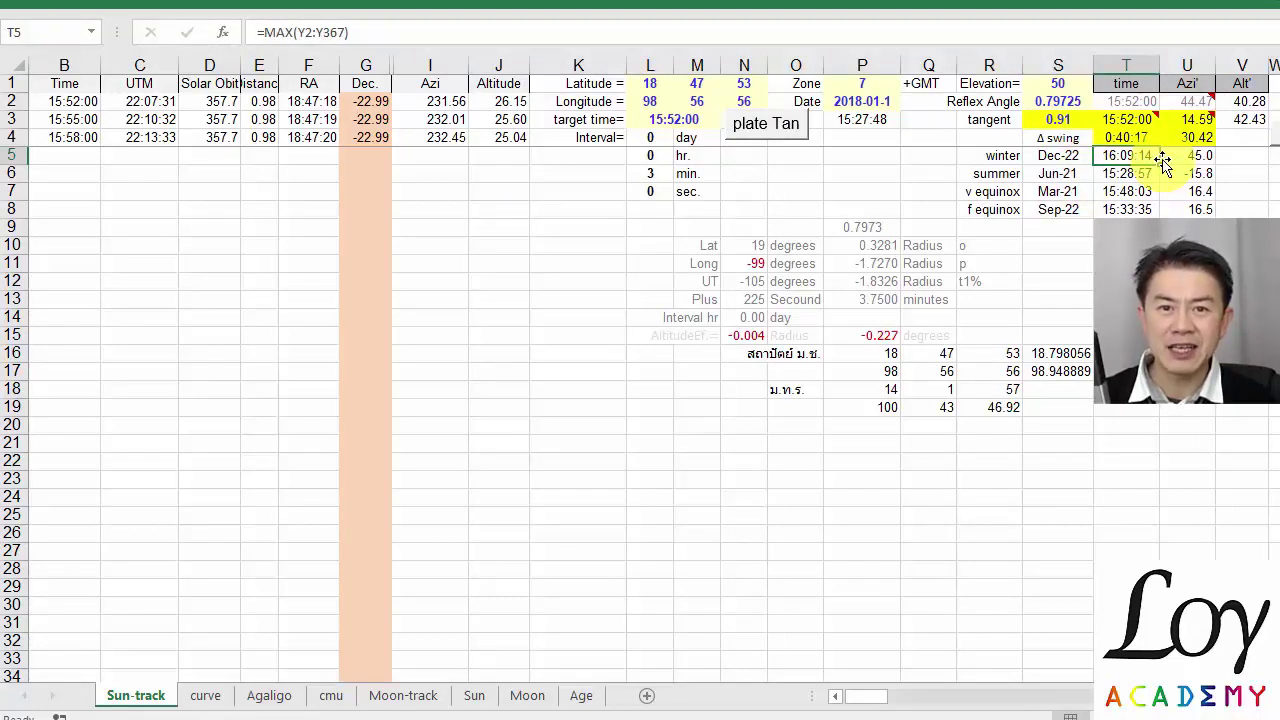
click(1172, 157)
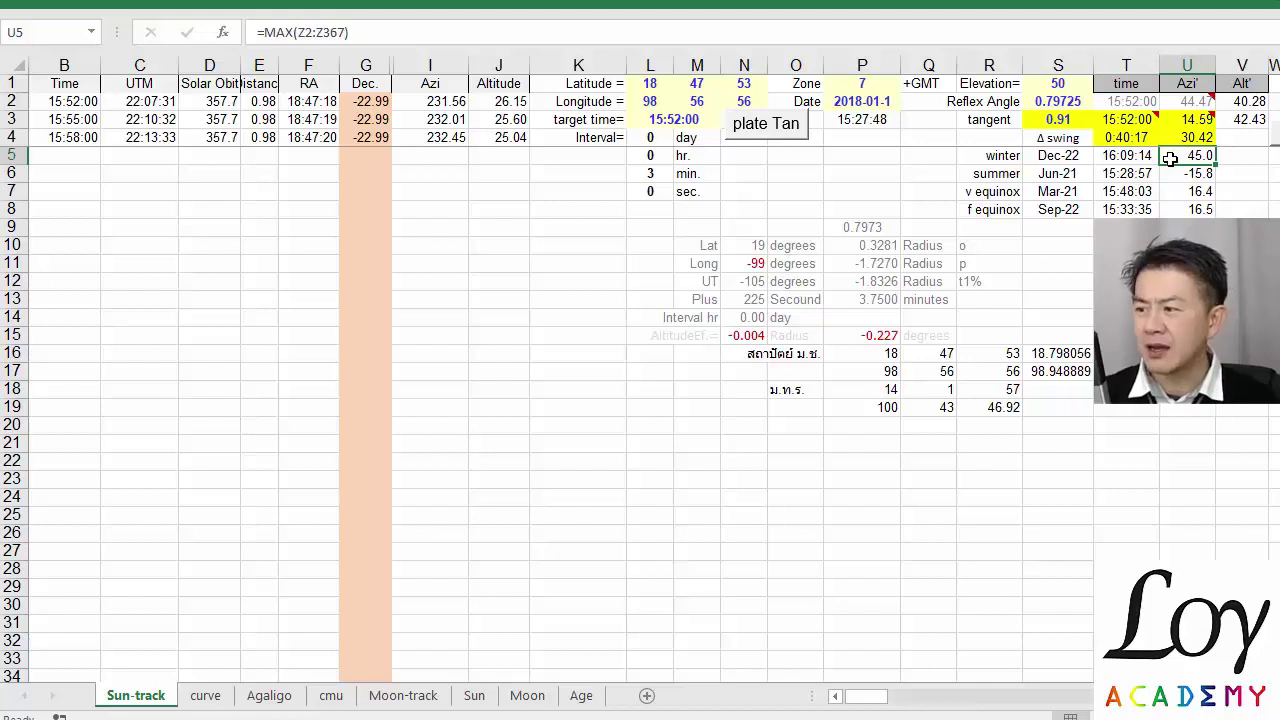
click(1144, 174)
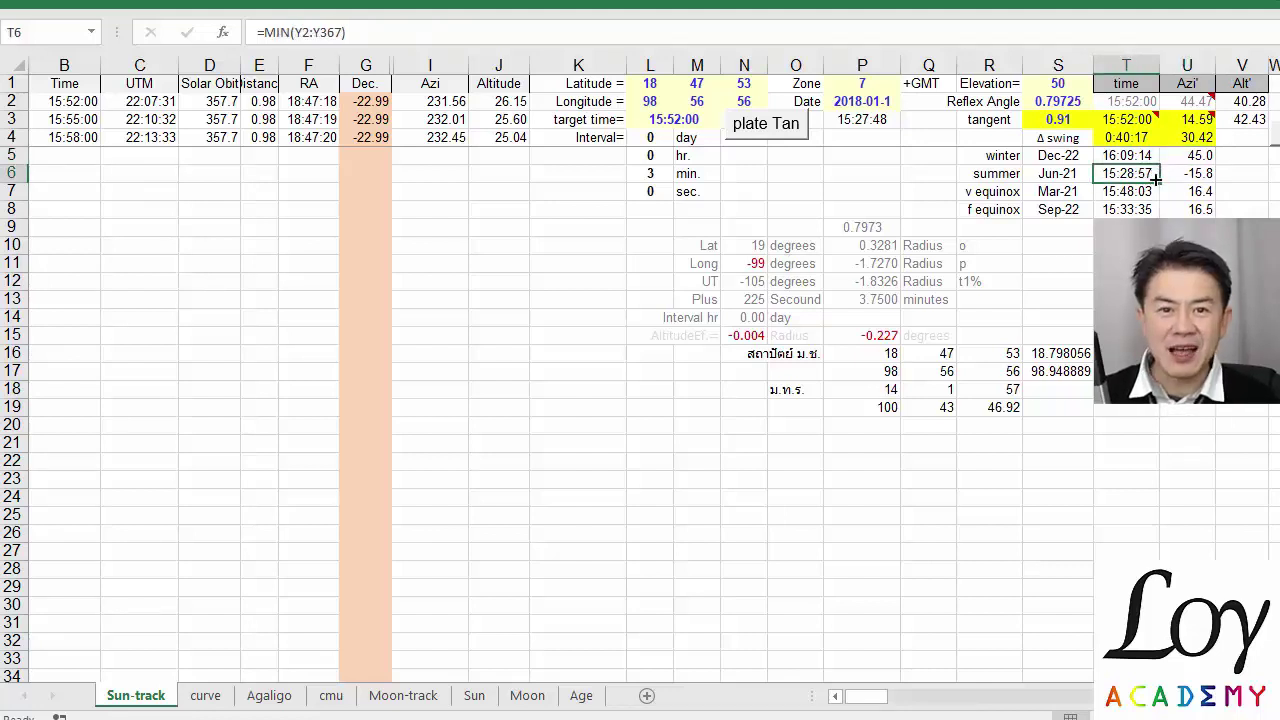
click(1170, 176)
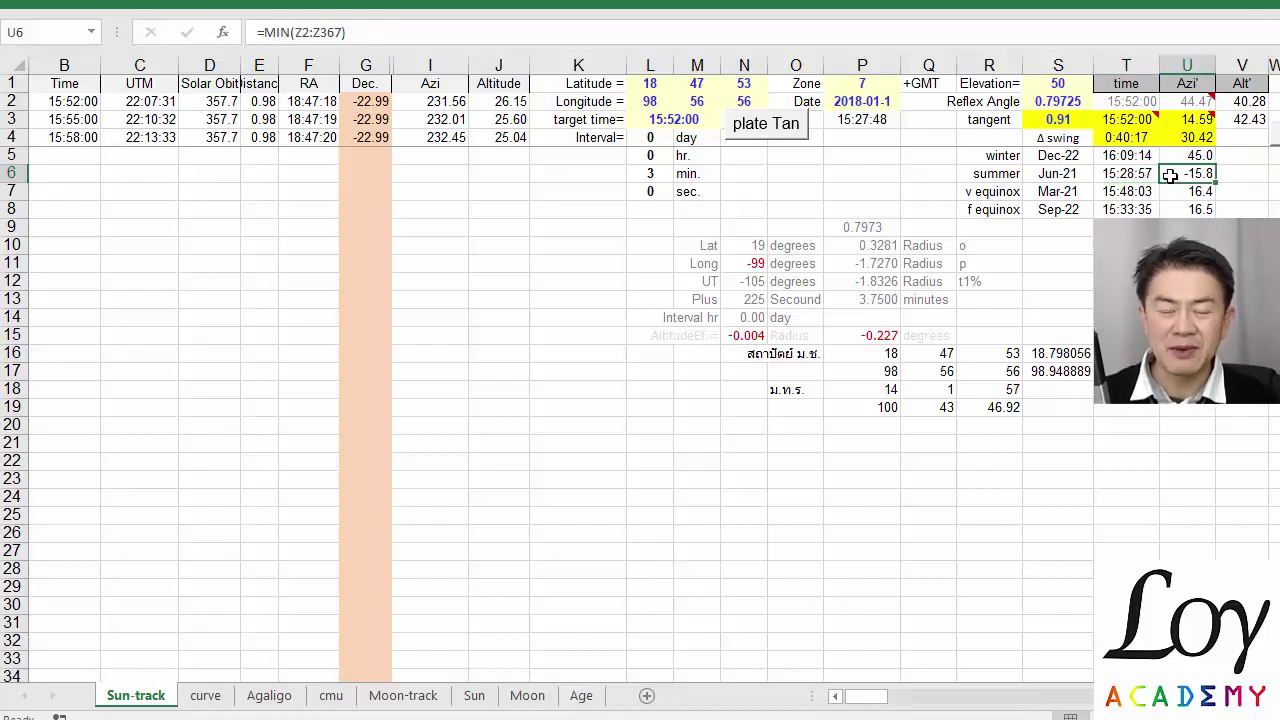
drag(1182, 156, 1178, 172)
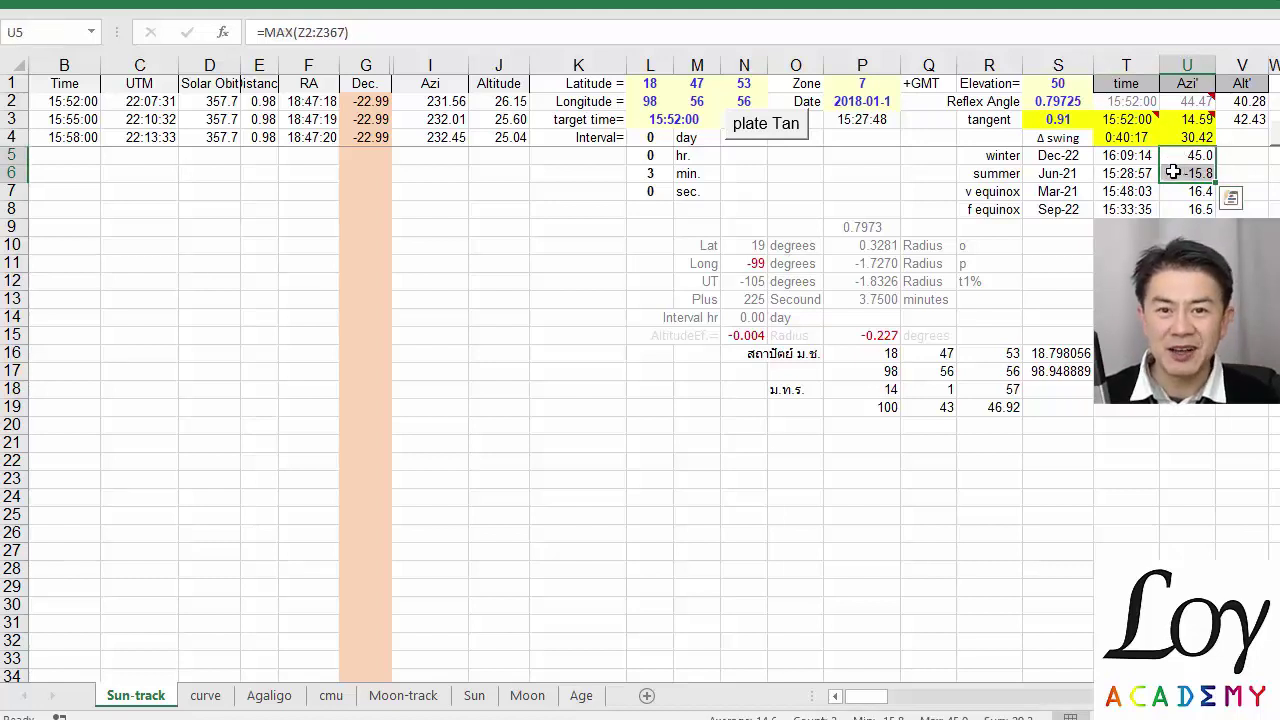
- Review the average azimuth and swing formulas alongside the yearly date, time, azimuth and rotation table
click(1170, 118)
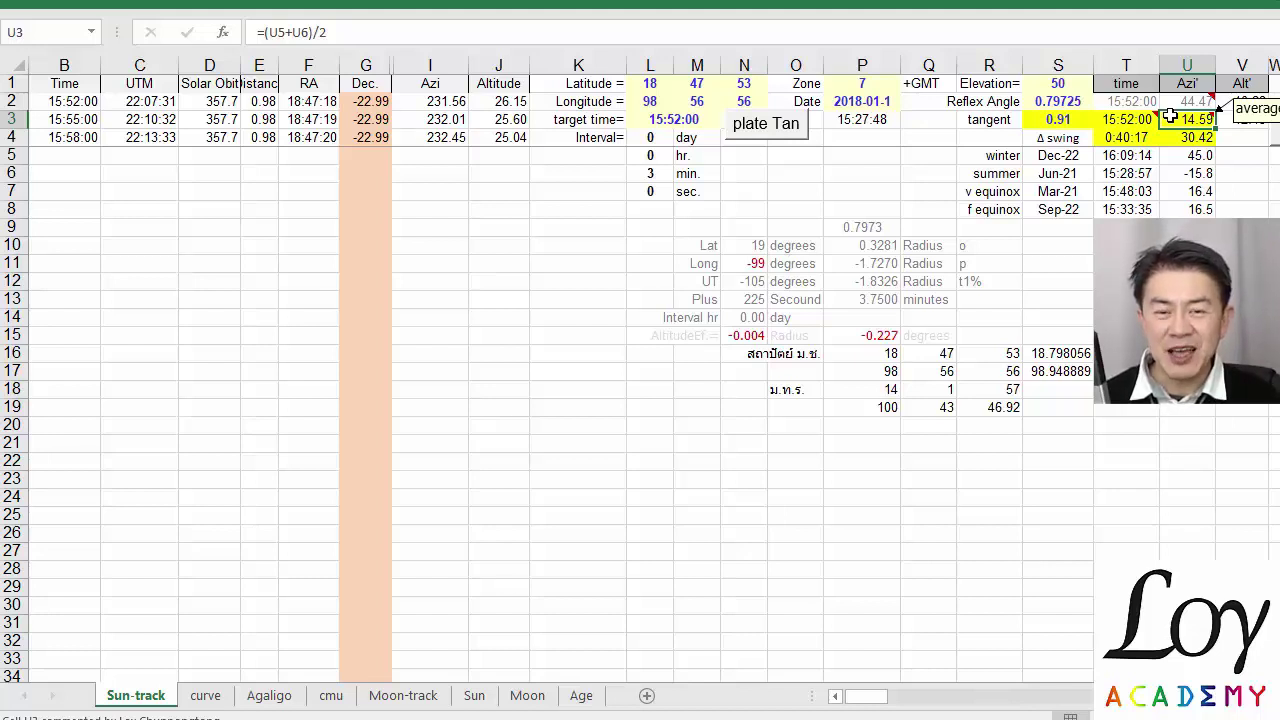
click(1083, 119)
click(1172, 137)
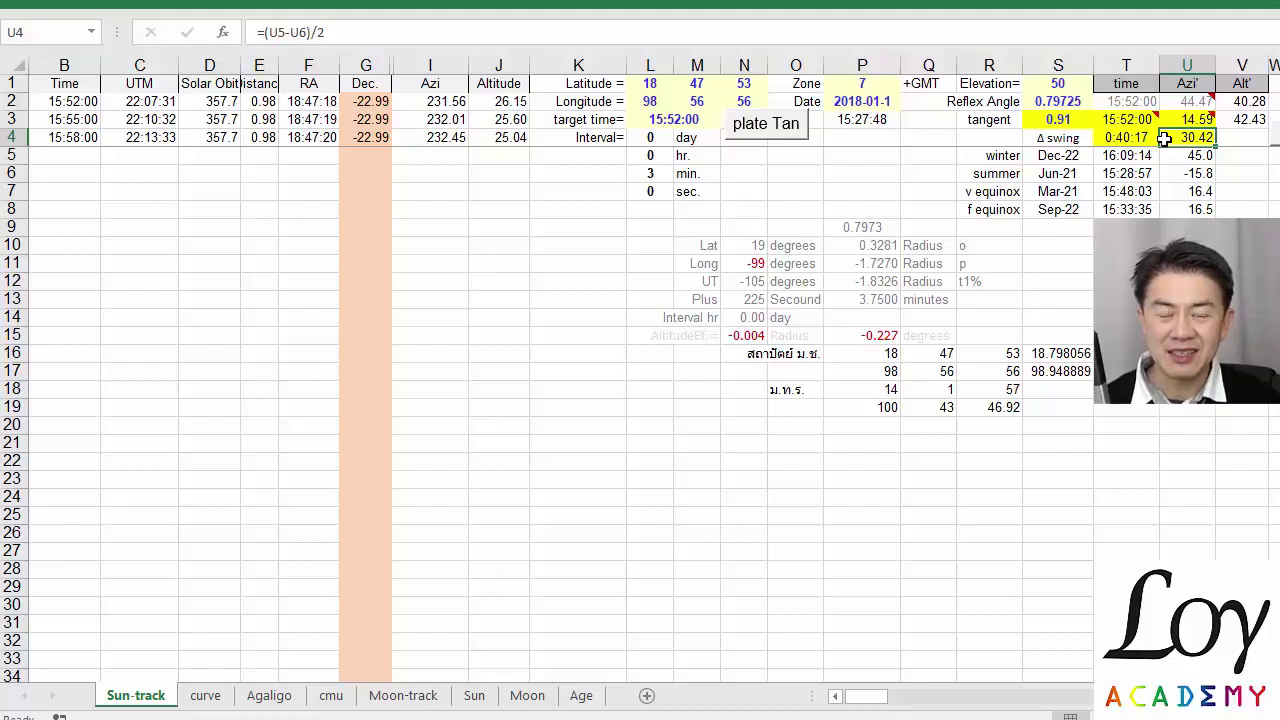
click(1171, 116)
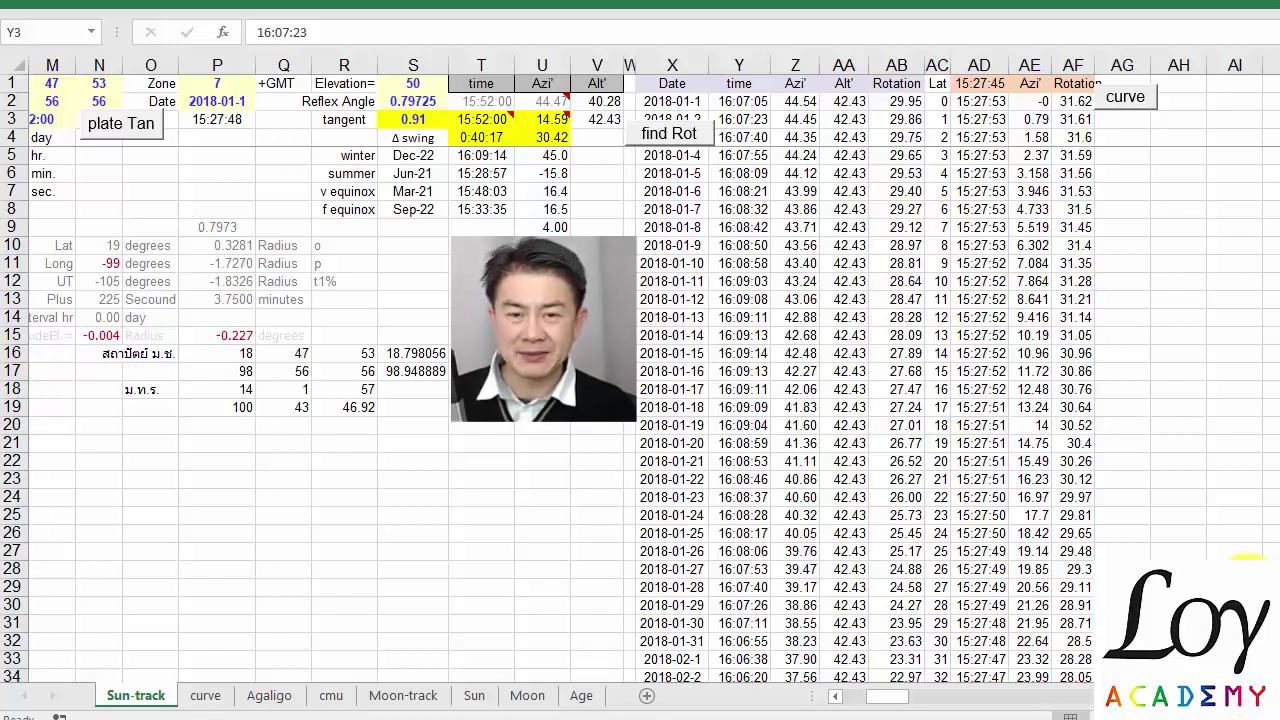
click(582, 118)
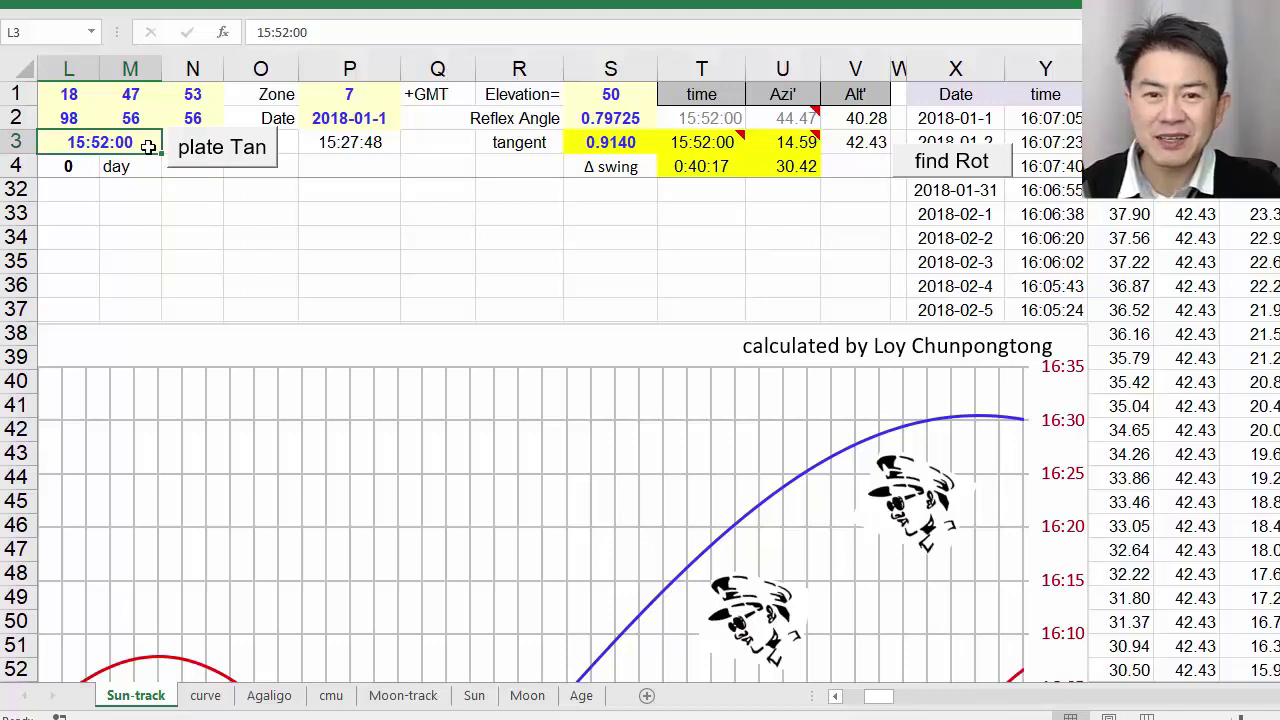
- Compare the target time in L3 with the local time formula in P3 and the tangent formula in S3
click(112, 160)
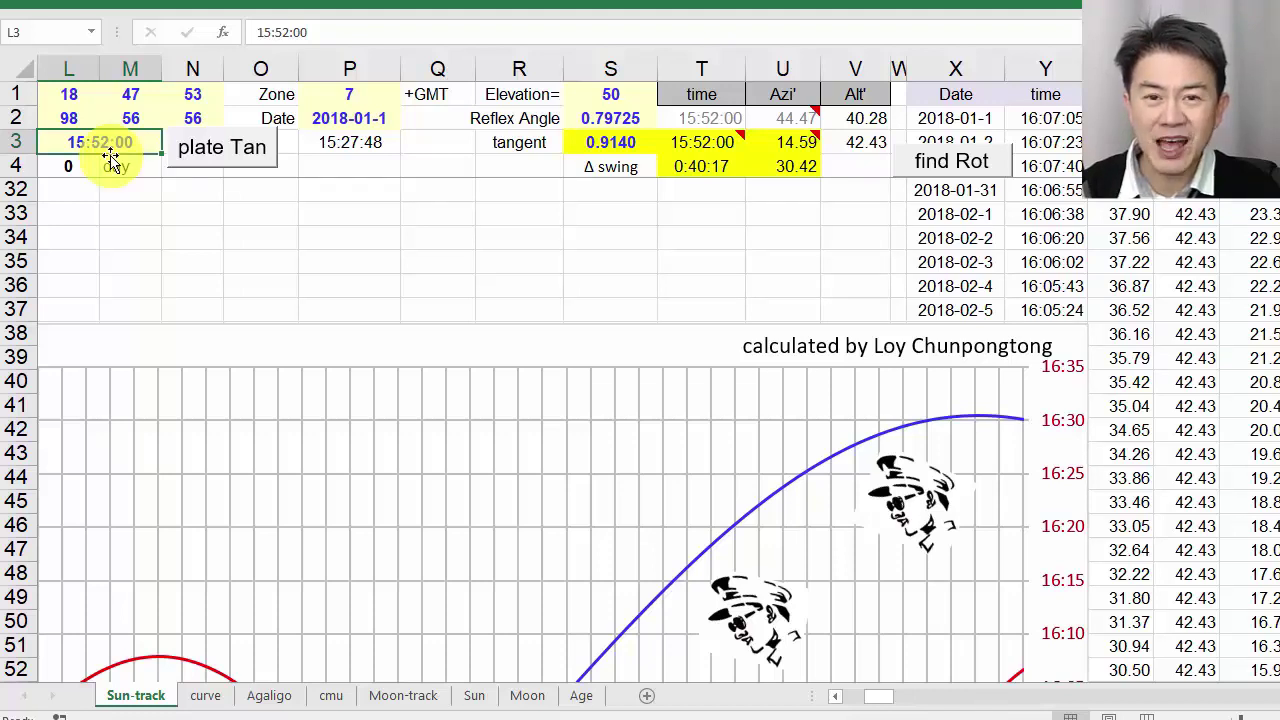
drag(112, 160, 390, 145)
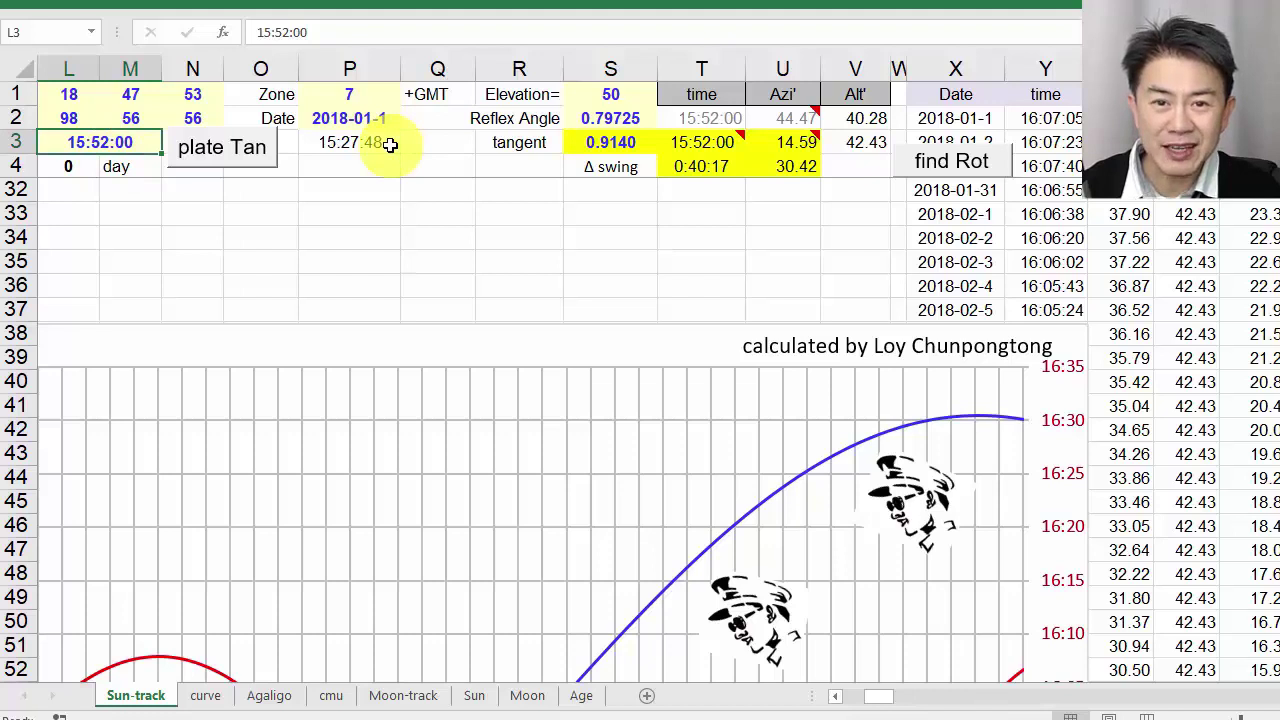
drag(390, 145, 373, 167)
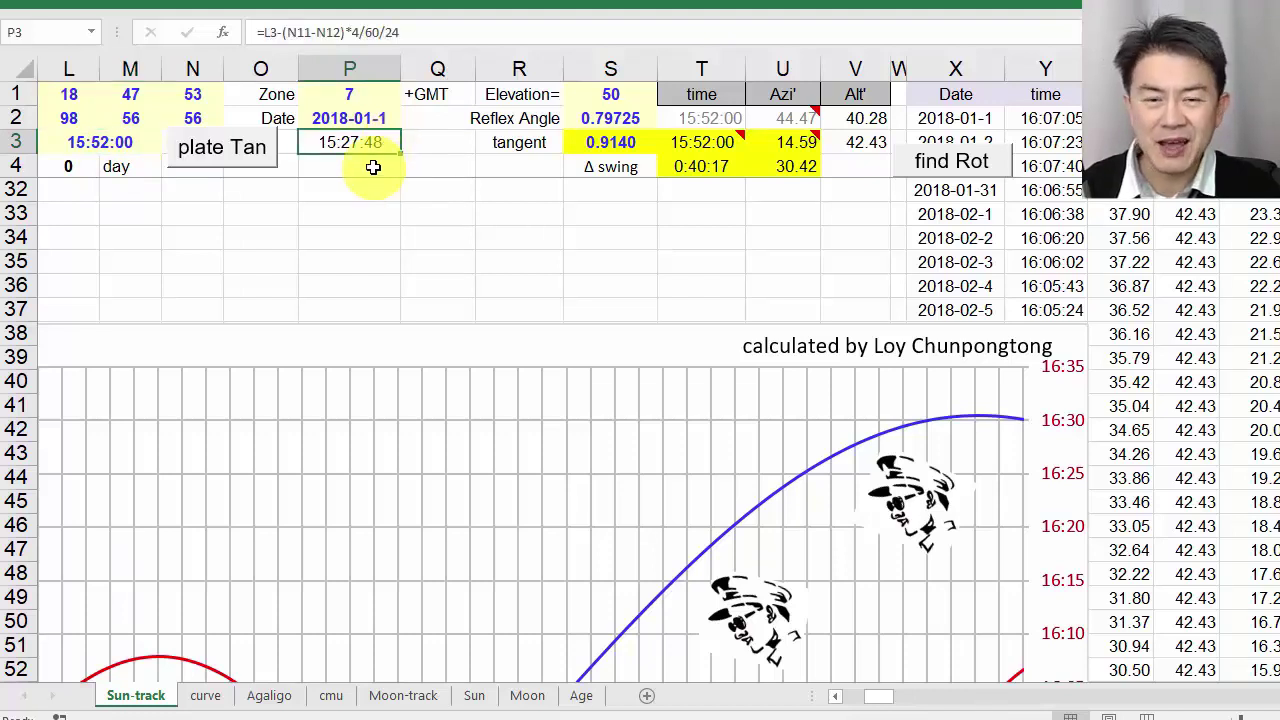
click(646, 142)
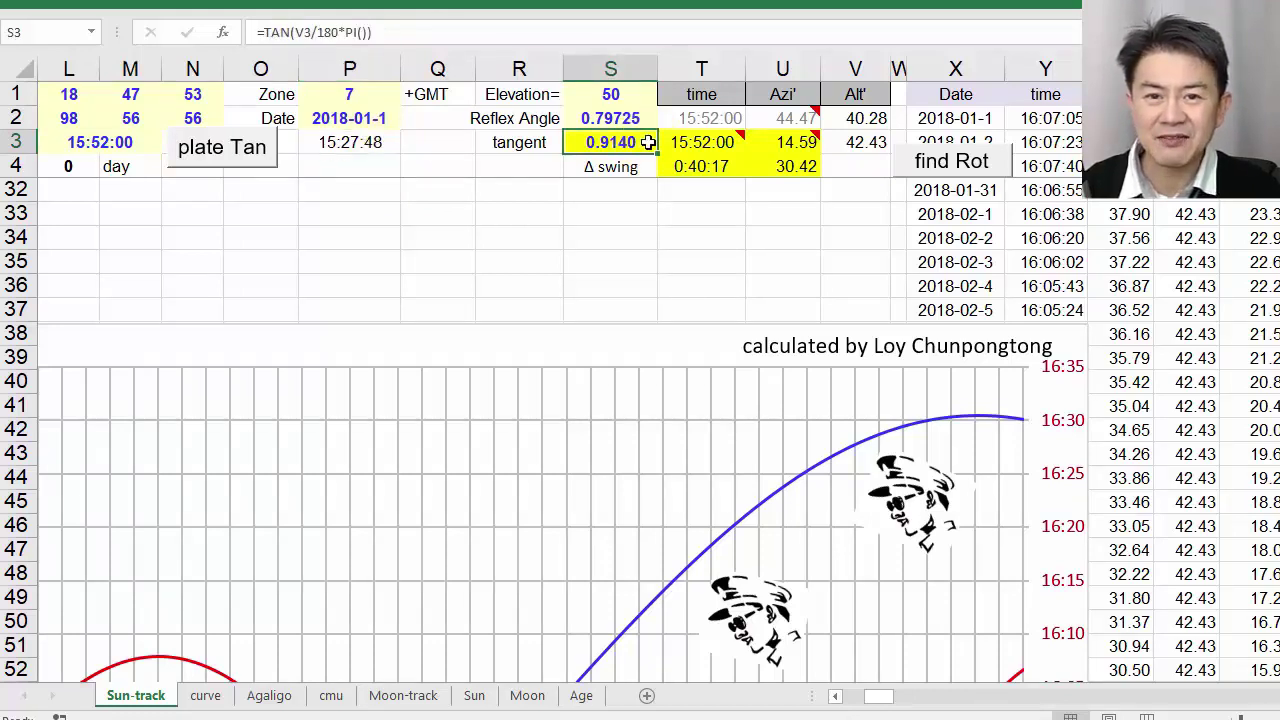
- Examine the Gnomon Tangent VS Average Local Time chart on the curve sheet
key(ctrl+Page_Down)
click(712, 655)
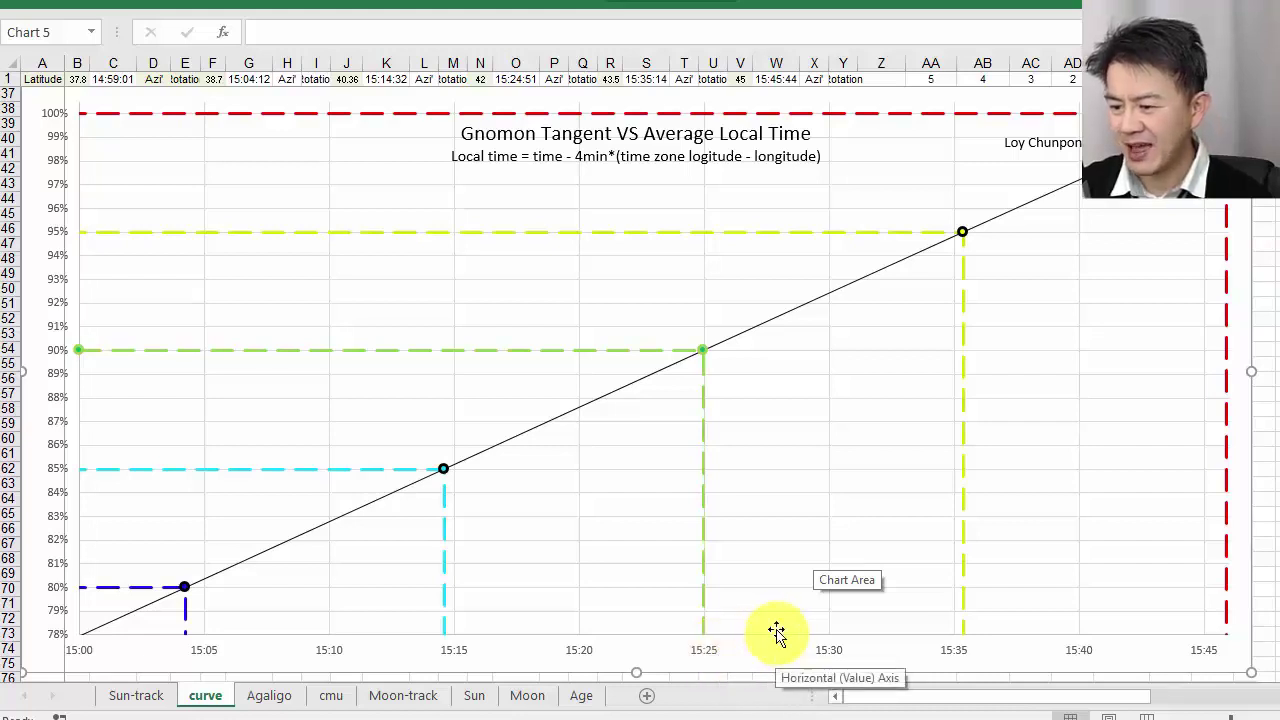
mouse_move(776, 335)
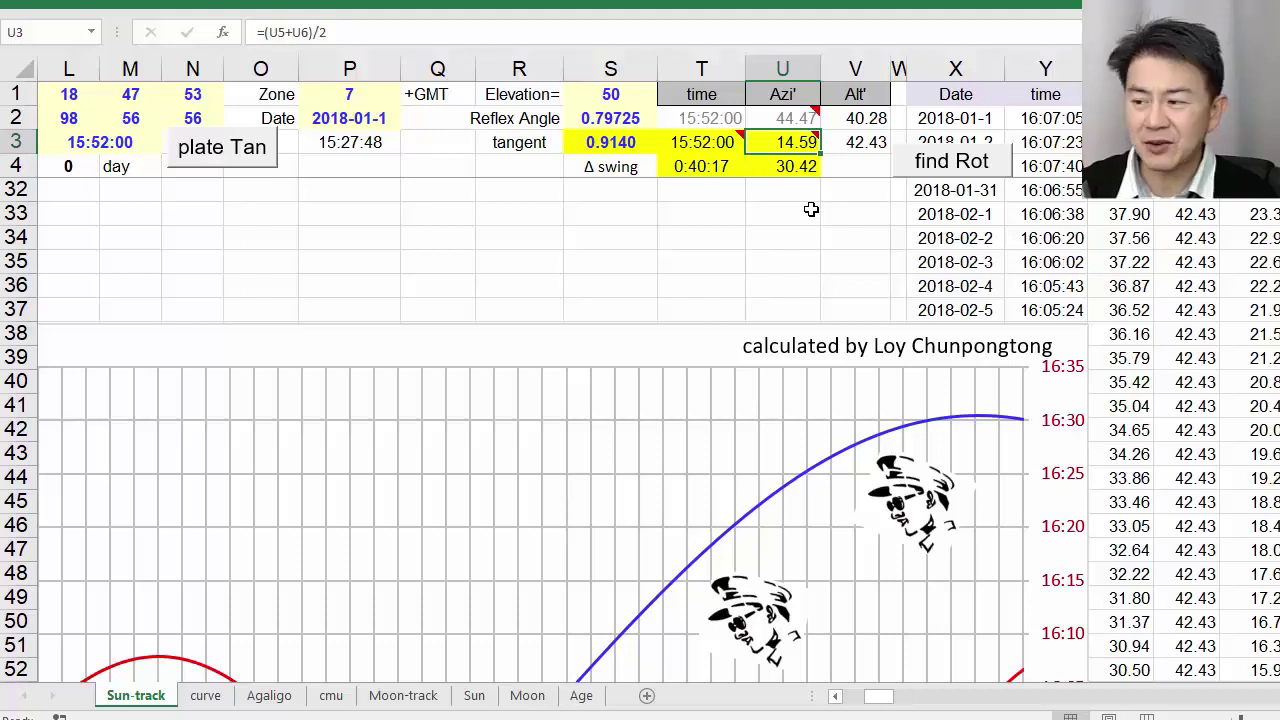
- Read the Agaligo, tan.9 and tan.95 series points on the curve sheet's Sun Direction VS Latitude chart
click(205, 696)
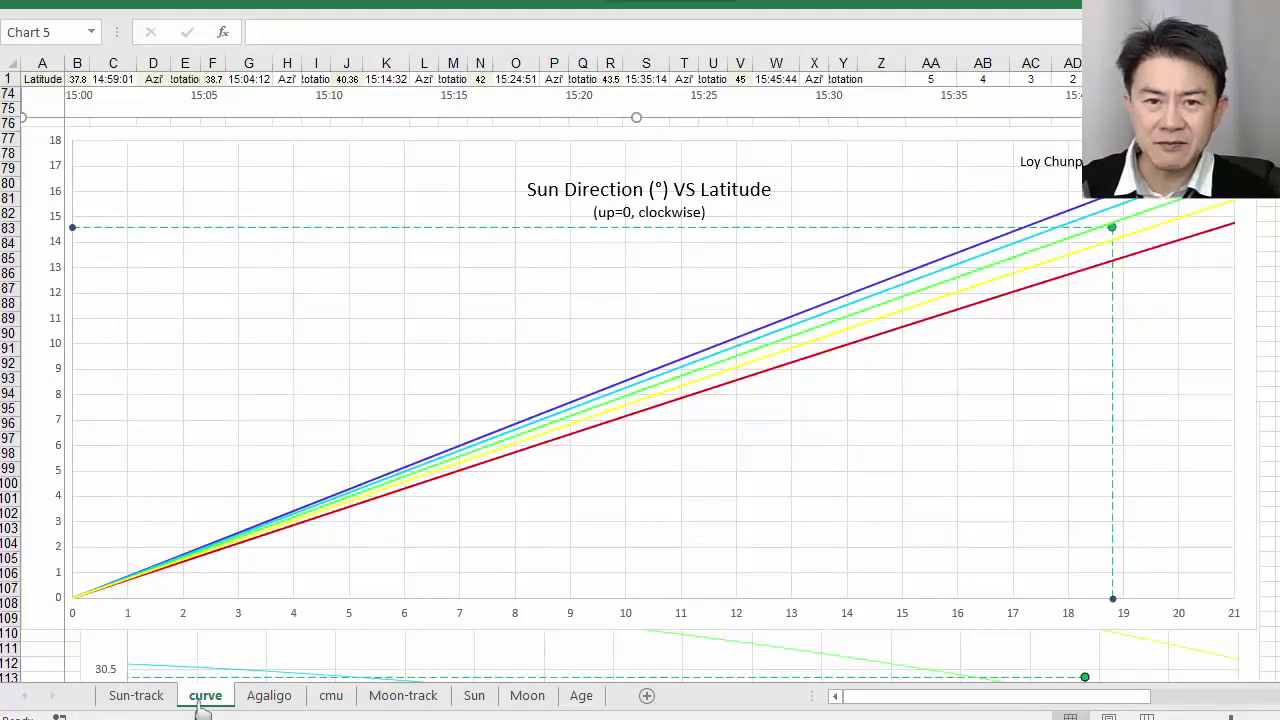
click(1113, 603)
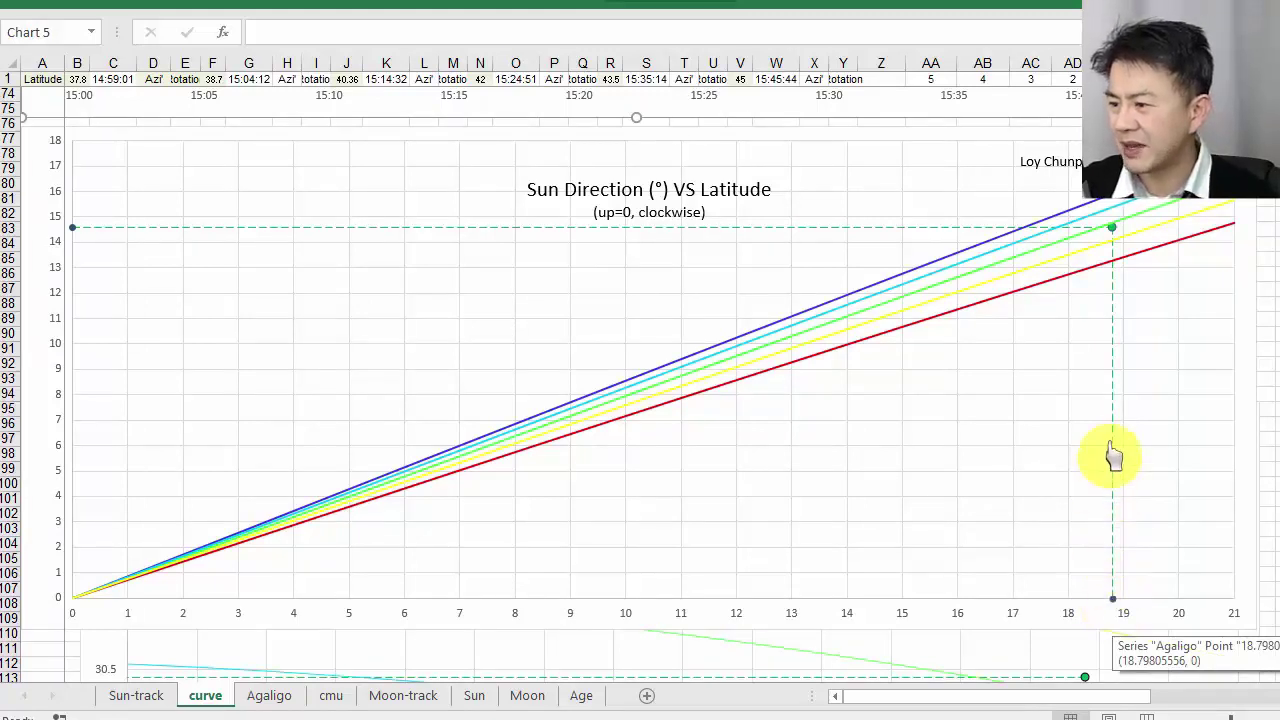
mouse_move(1114, 232)
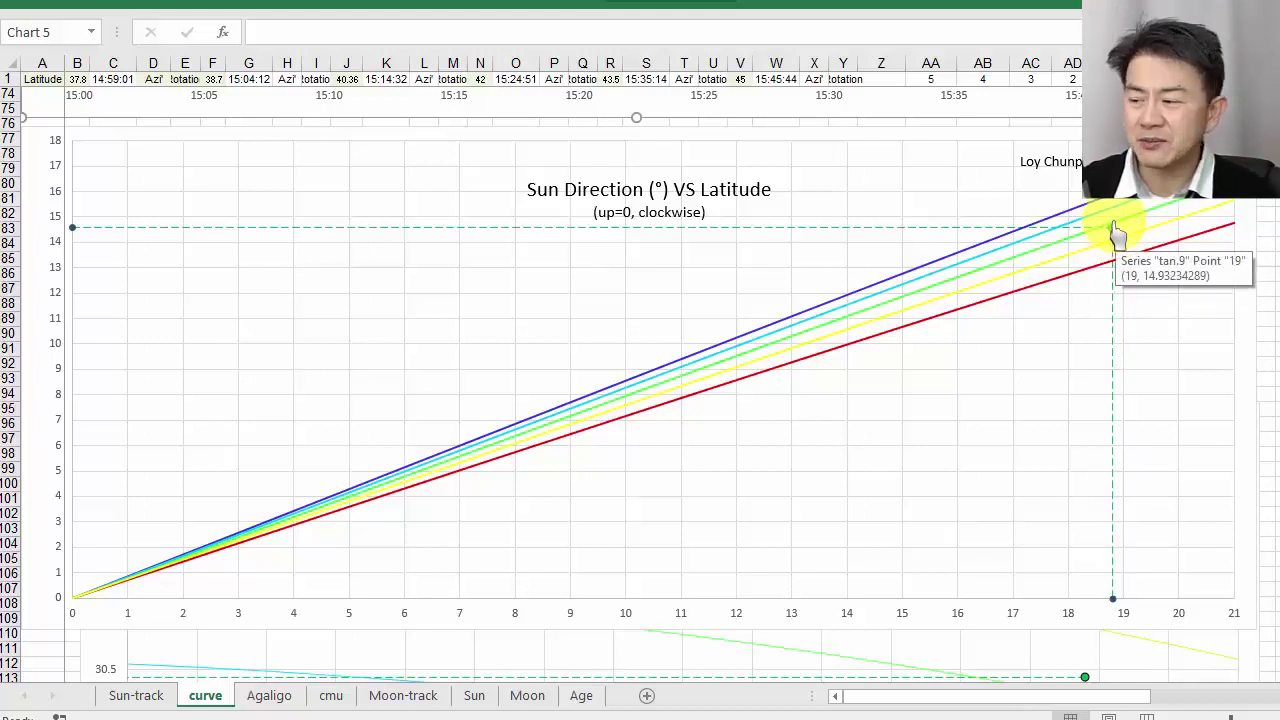
mouse_move(1110, 254)
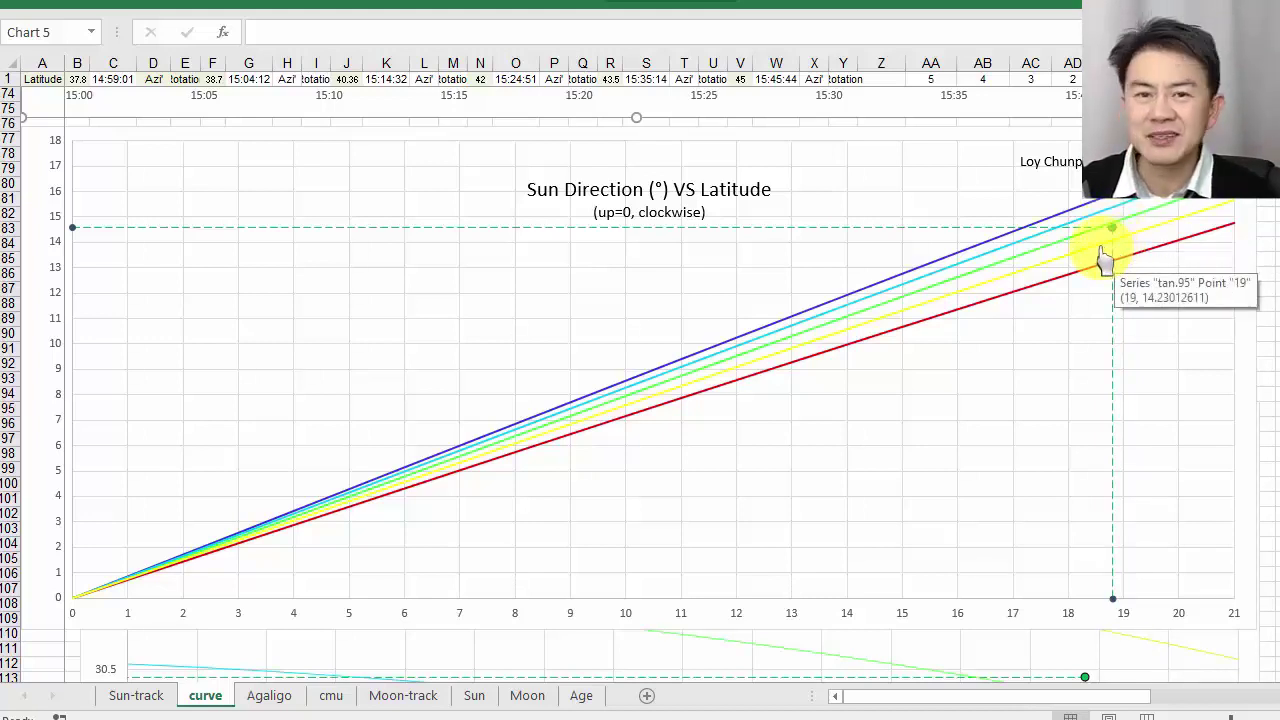